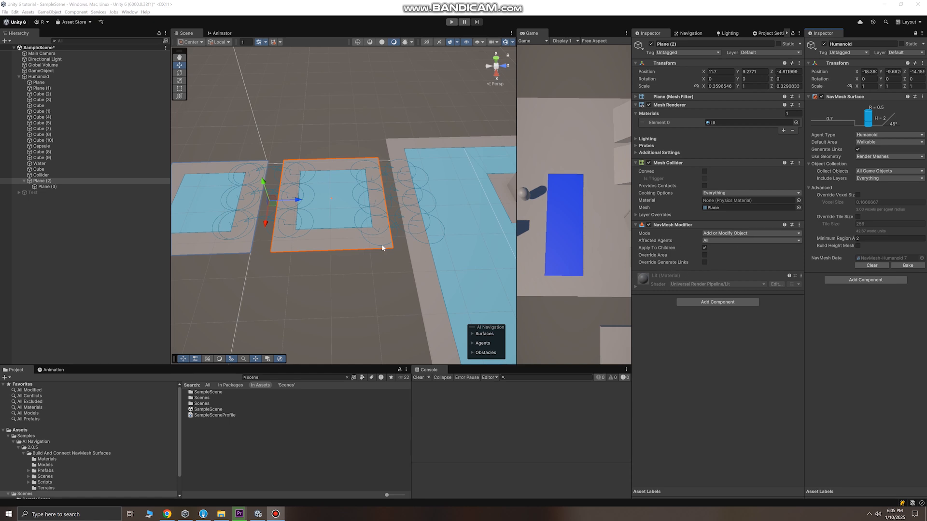
Examine Plane (2) and its child Plane (3) in the scene, comparing which components each one has.
middle_click_drag(356, 238, 340, 229)
scroll(339, 230, "down", 6)
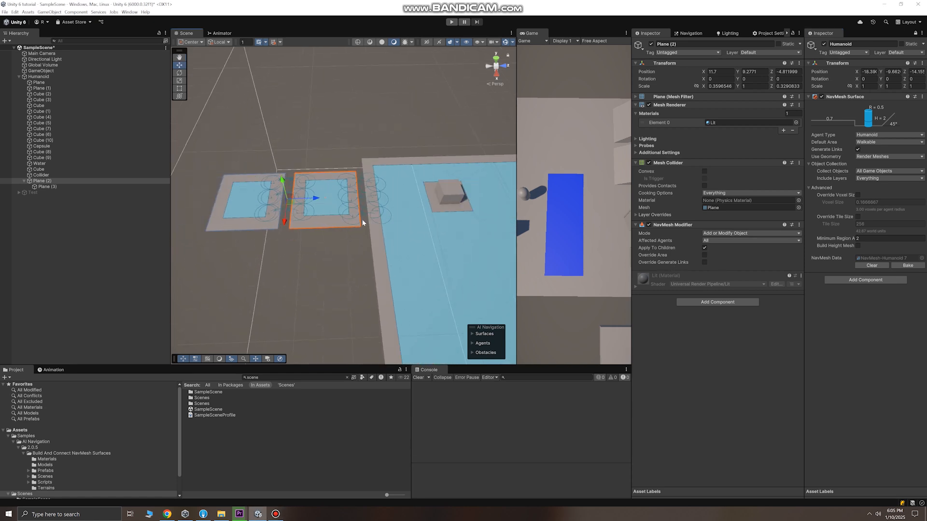
middle_click_drag(364, 189, 352, 159)
scroll(409, 205, "up", 8)
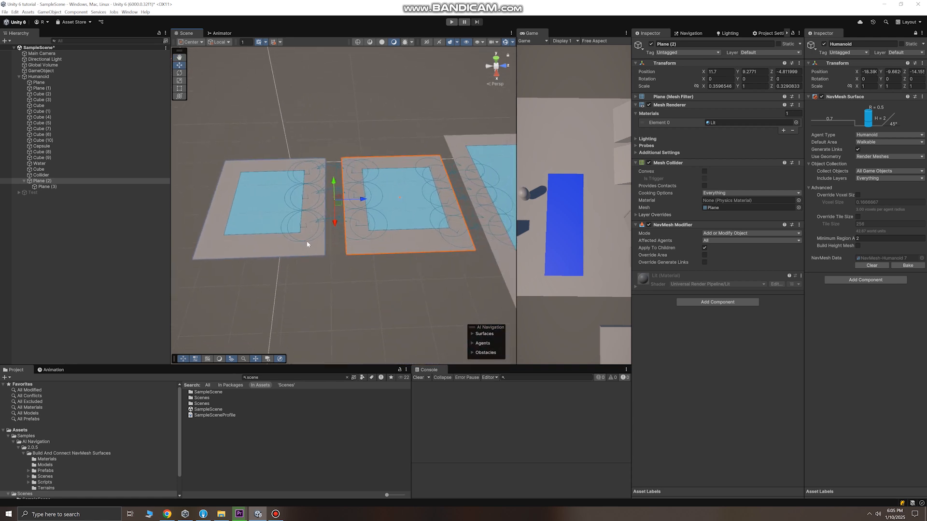
left_click(68, 186)
left_click(44, 182)
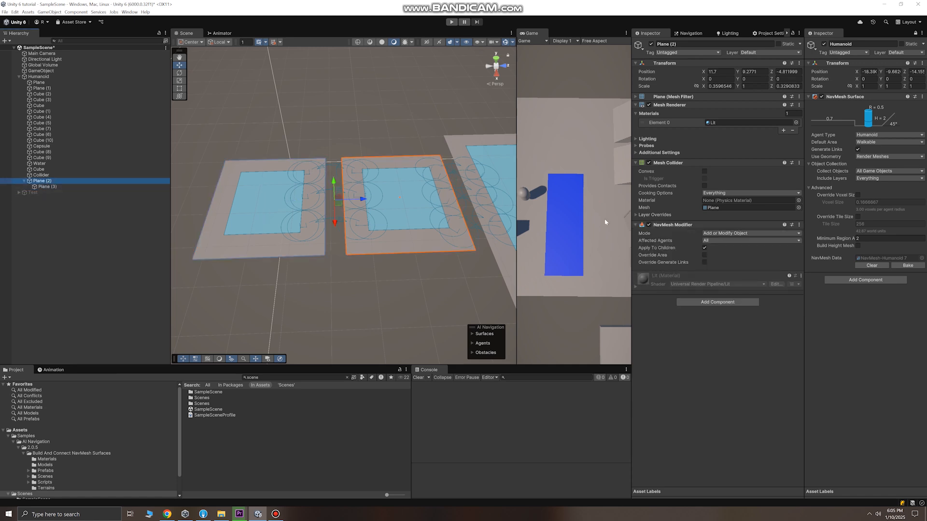
left_click(106, 186)
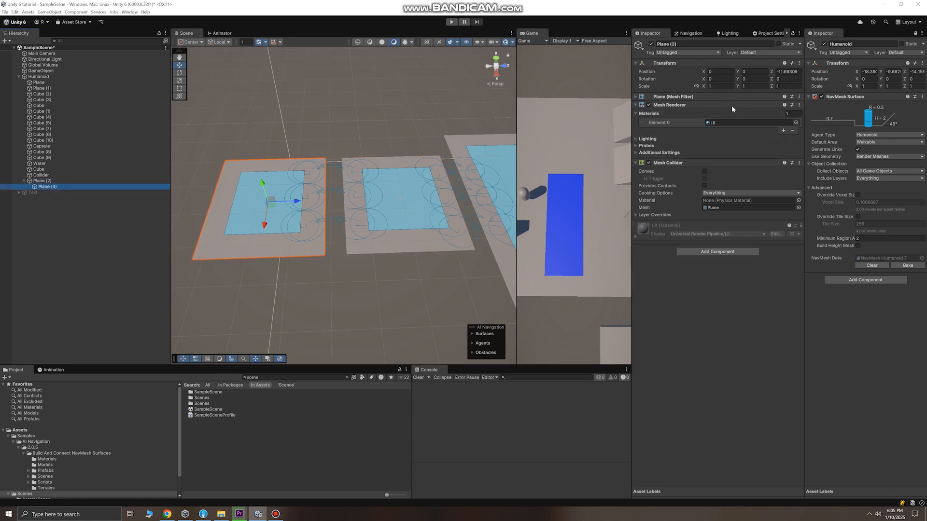
Set Plane (2)'s NavMesh Modifier mode to Remove Object without applying it to children, and bake the Humanoid surface.
left_click(63, 181)
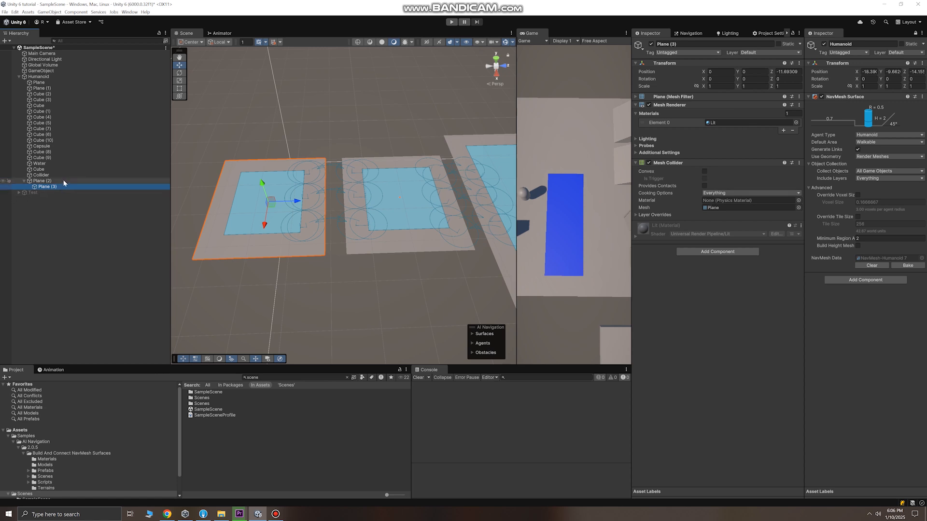
middle_click_drag(355, 199, 329, 197)
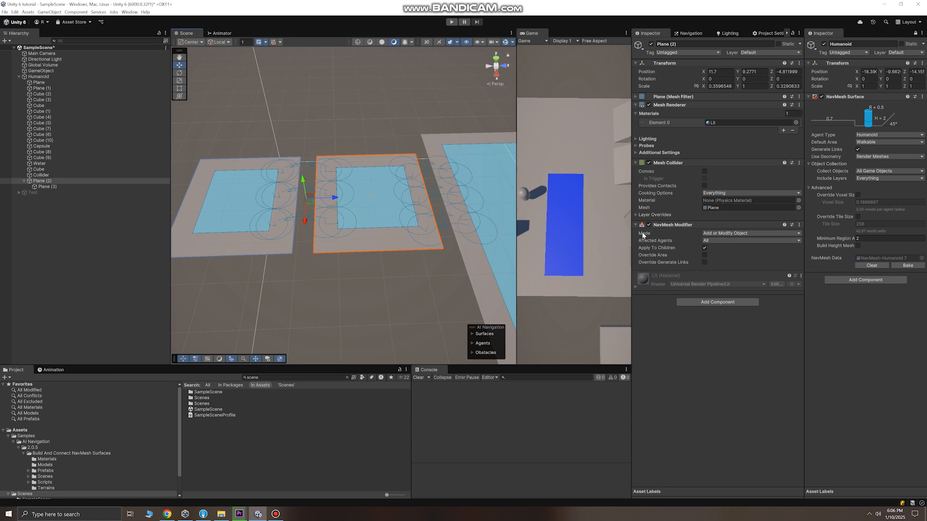
left_click(737, 233)
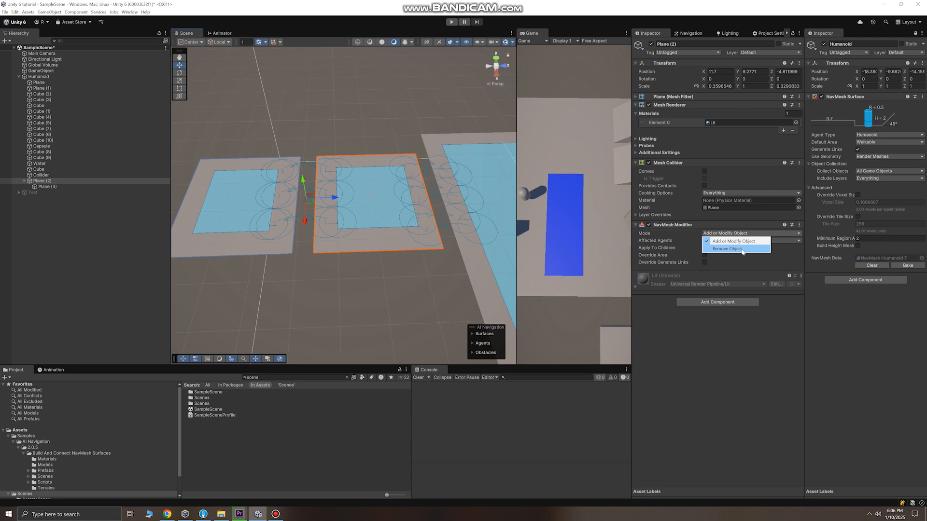
left_click(743, 249)
left_click(705, 248)
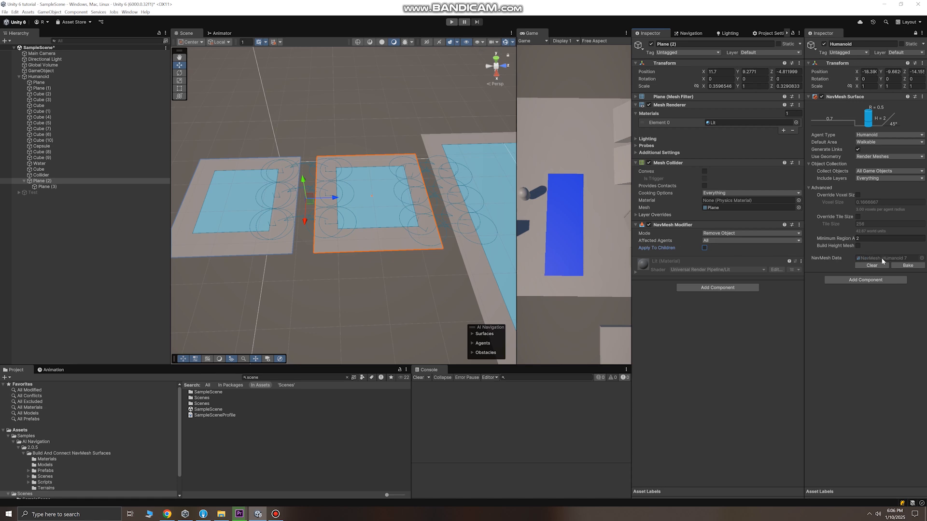
left_click(906, 267)
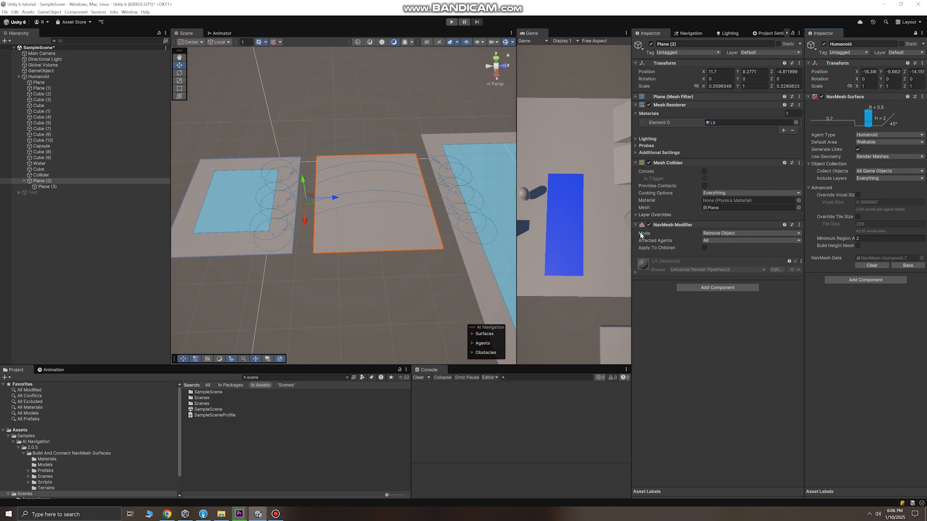
Enable Apply To Children on Plane (2)'s NavMesh Modifier and rebake the Humanoid surface.
middle_click_drag(225, 198, 254, 198)
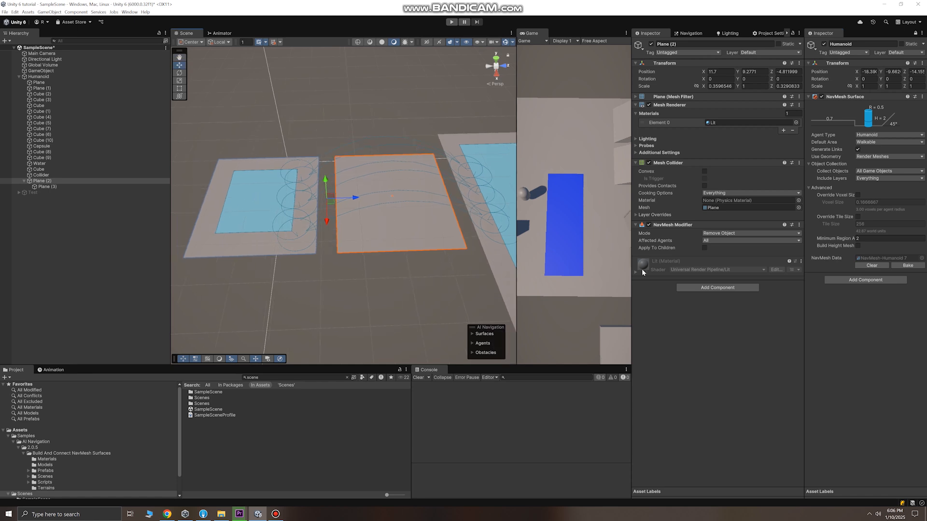
left_click(705, 248)
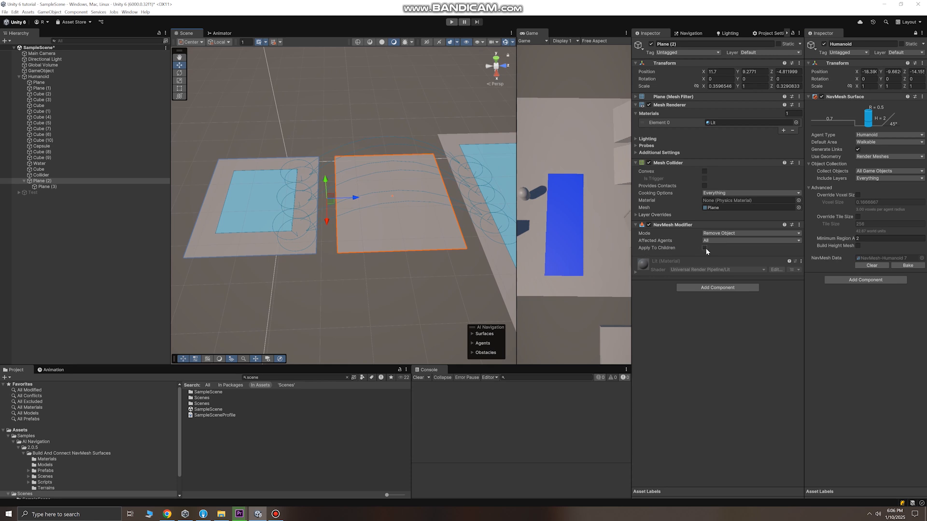
left_click(873, 265)
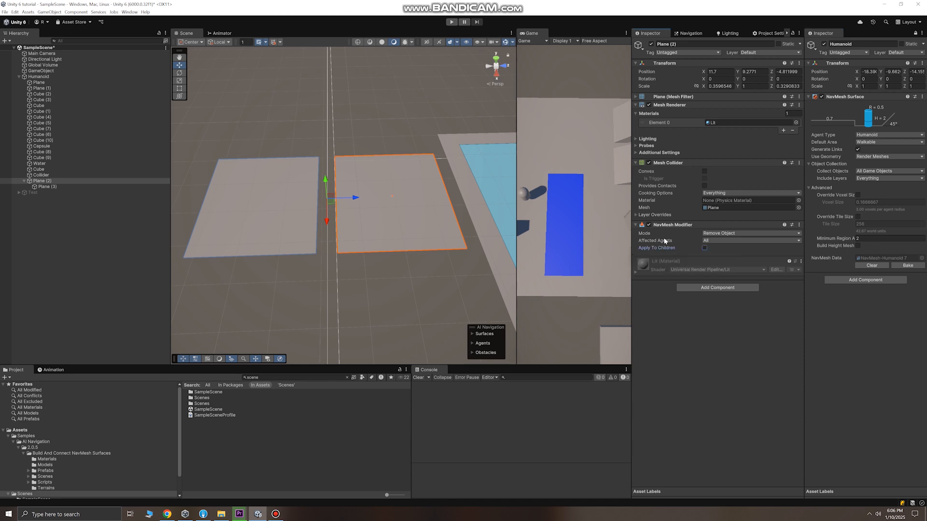
Limit Plane (2)'s NavMesh Modifier to the Orc agent and rebake the NavMesh for the Humanoid agent type.
left_click(715, 241)
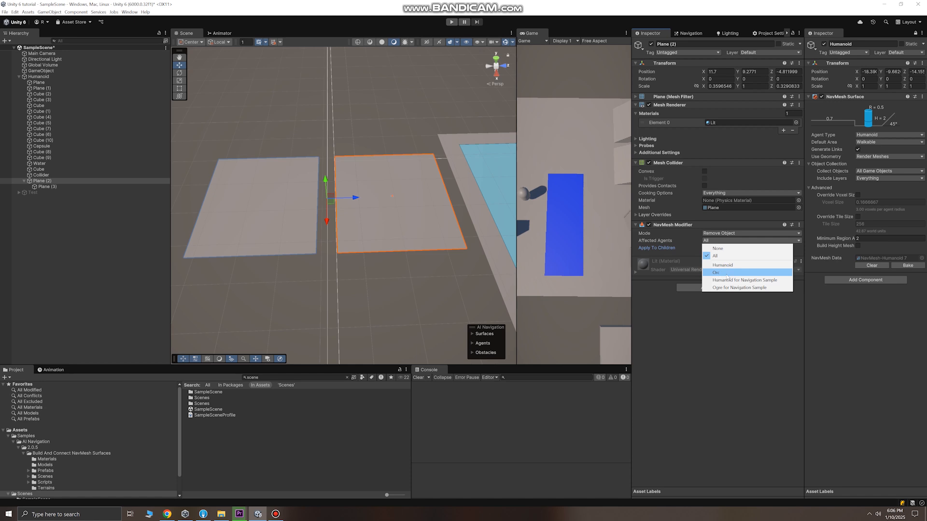
left_click(726, 273)
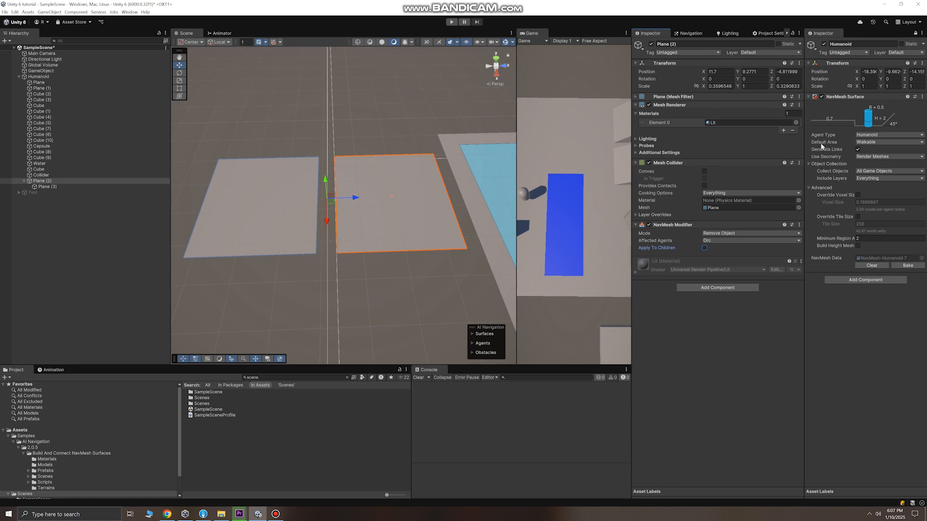
left_click(872, 137)
left_click(682, 247)
left_click(906, 265)
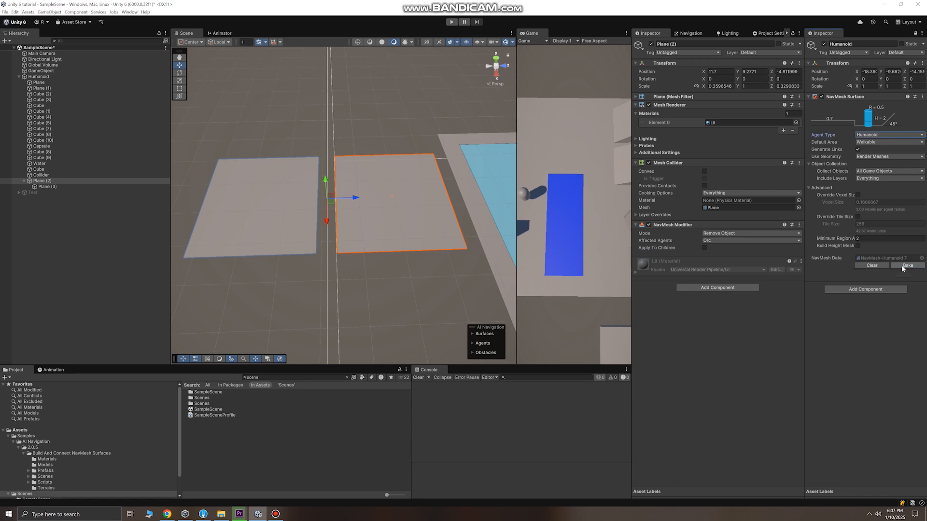
middle_click_drag(441, 223, 400, 224)
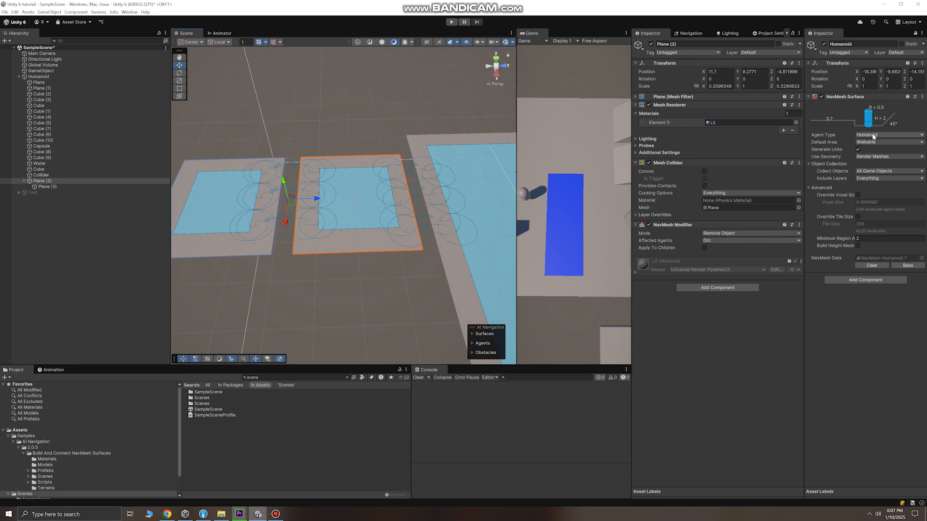
Set the NavMesh Modifier's Affected Agents to All and its mode to Add or Modify Object.
left_click(722, 240)
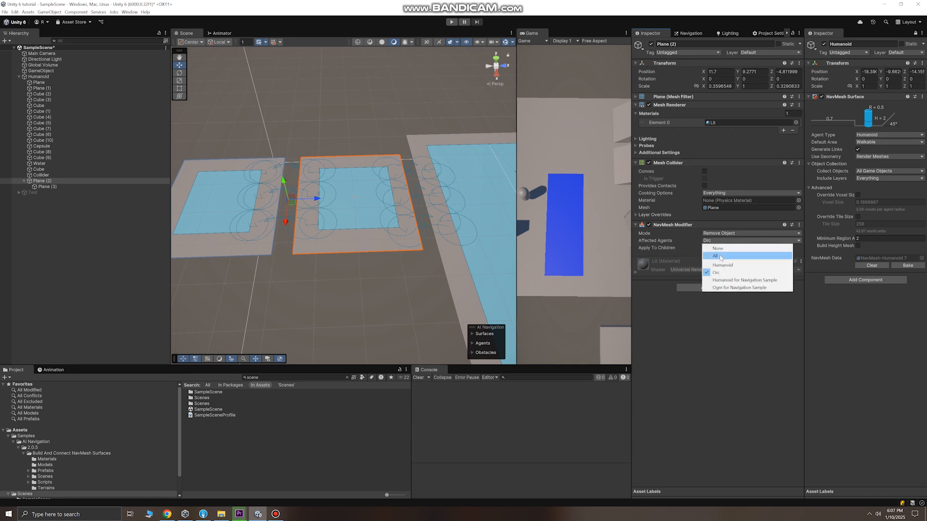
left_click(719, 257)
left_click(713, 234)
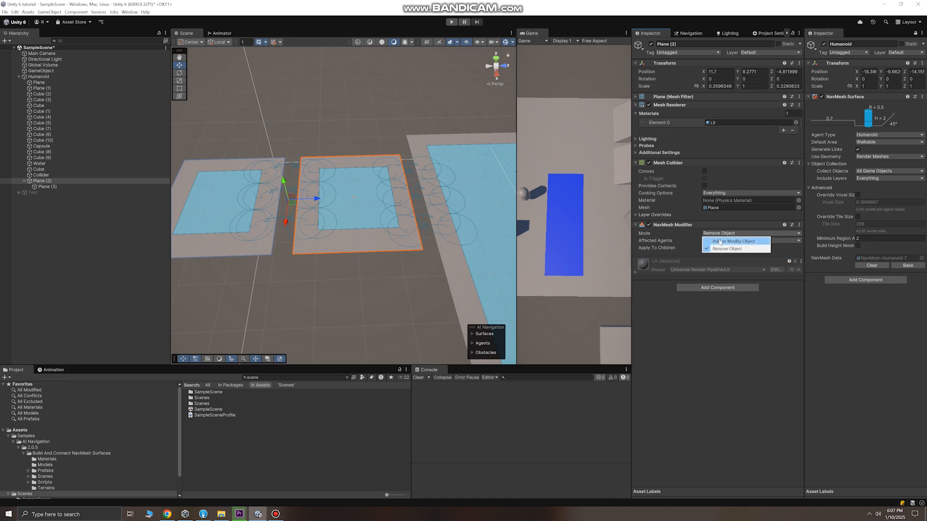
left_click(714, 247)
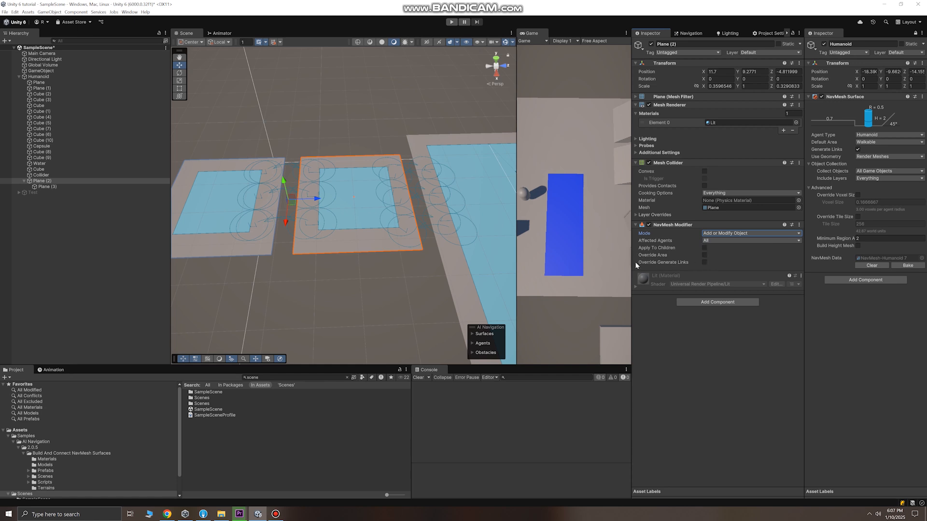
Override Plane (2)'s navigation area with the Water area type and rebake the Humanoid surface.
left_click(705, 255)
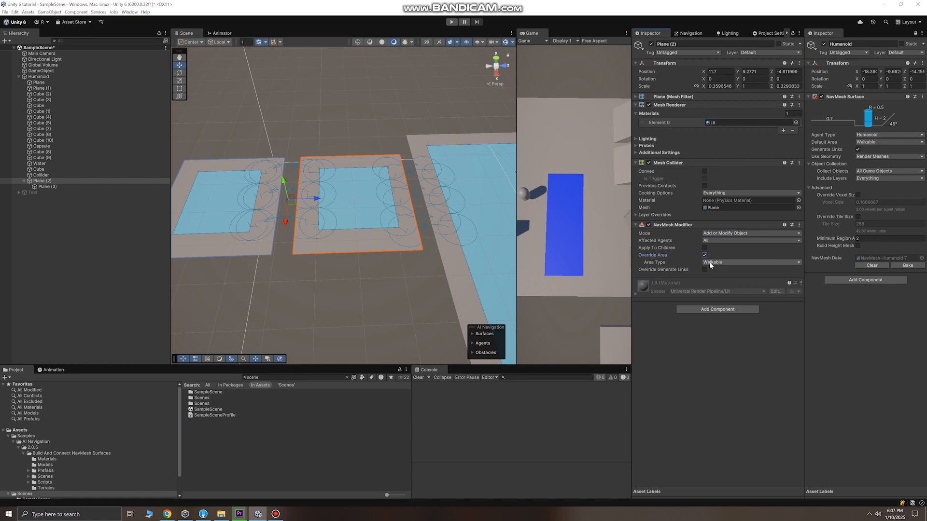
left_click(717, 263)
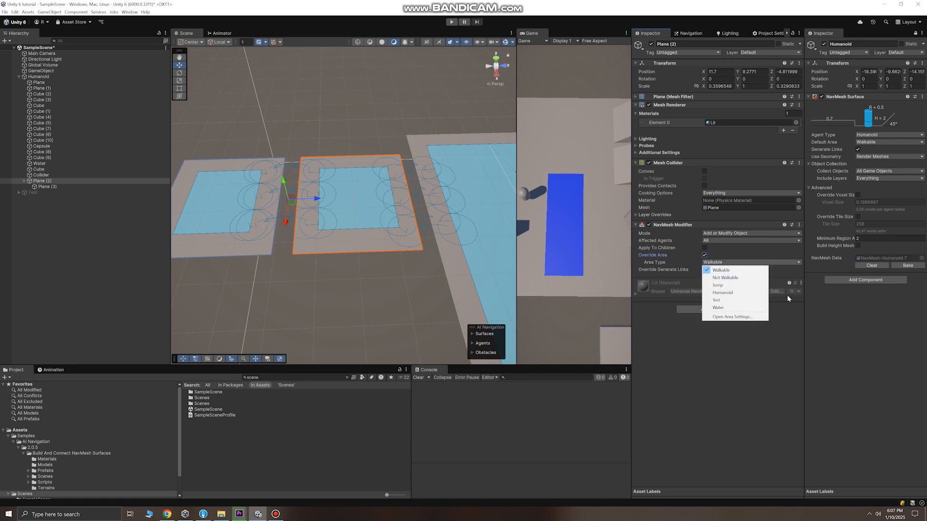
left_click(730, 308)
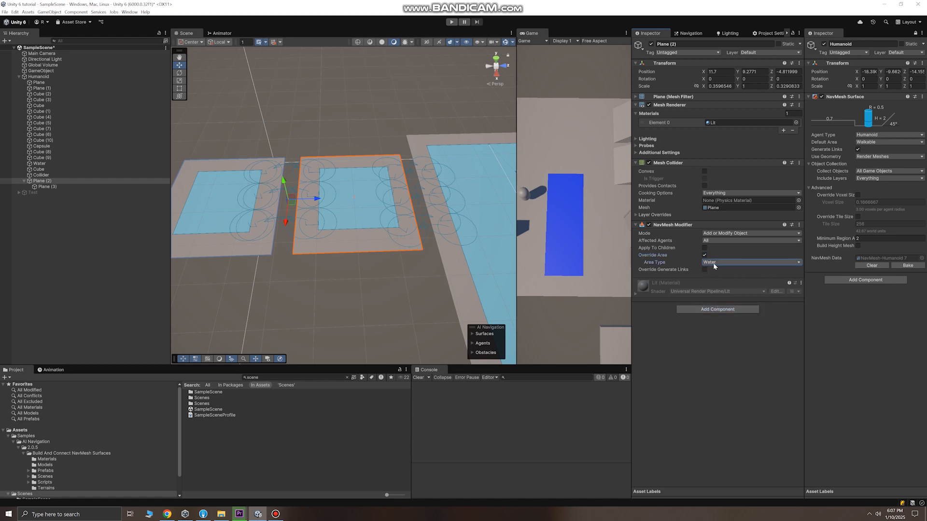
left_click(907, 266)
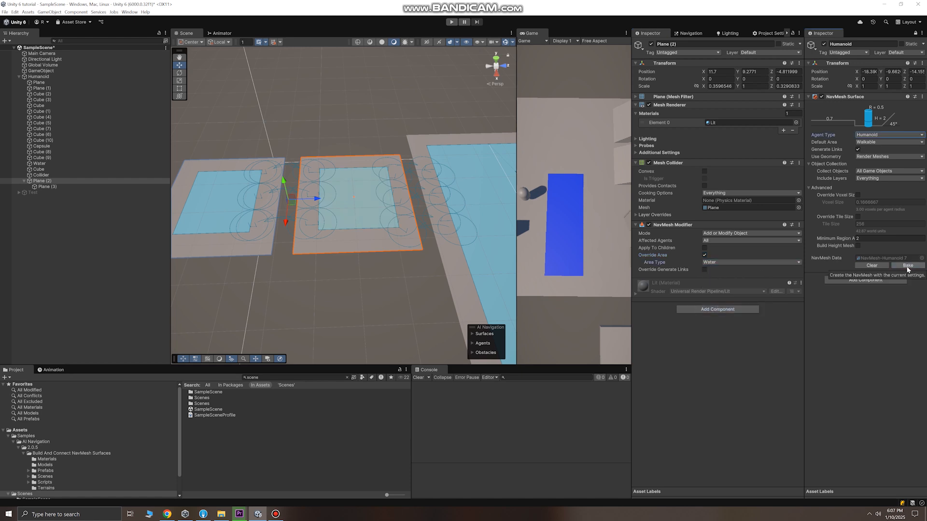
middle_click_drag(357, 212, 345, 211)
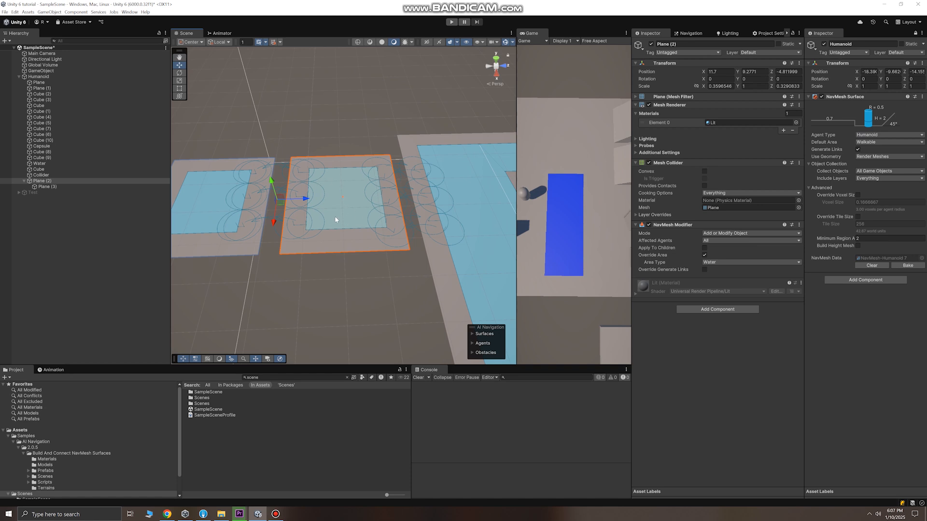
Check the Water entry in the navigation area settings and review the modifier's available area types.
left_click(741, 263)
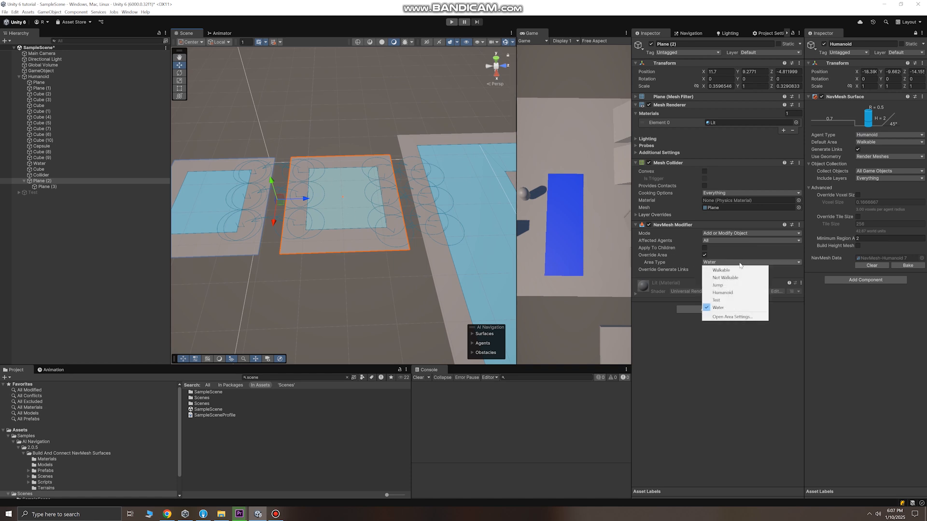
left_click(726, 317)
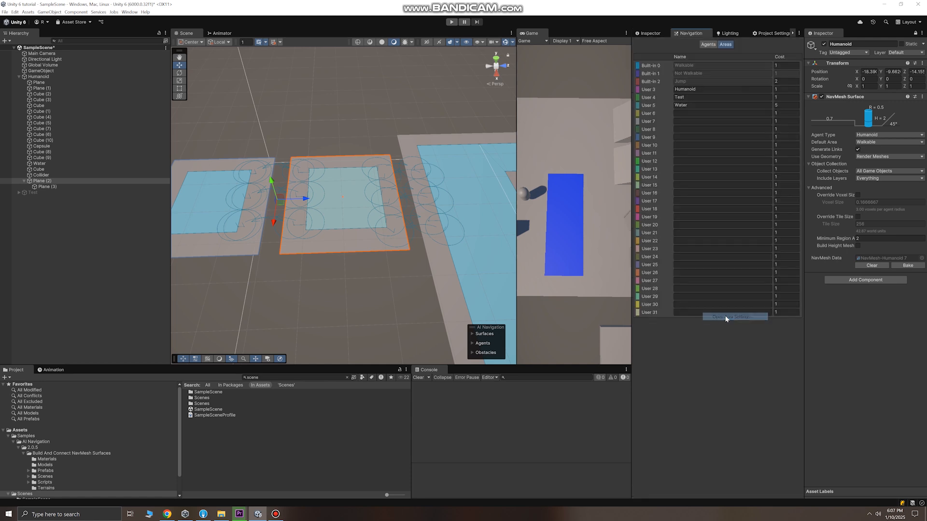
left_click(698, 105)
double_click(698, 104)
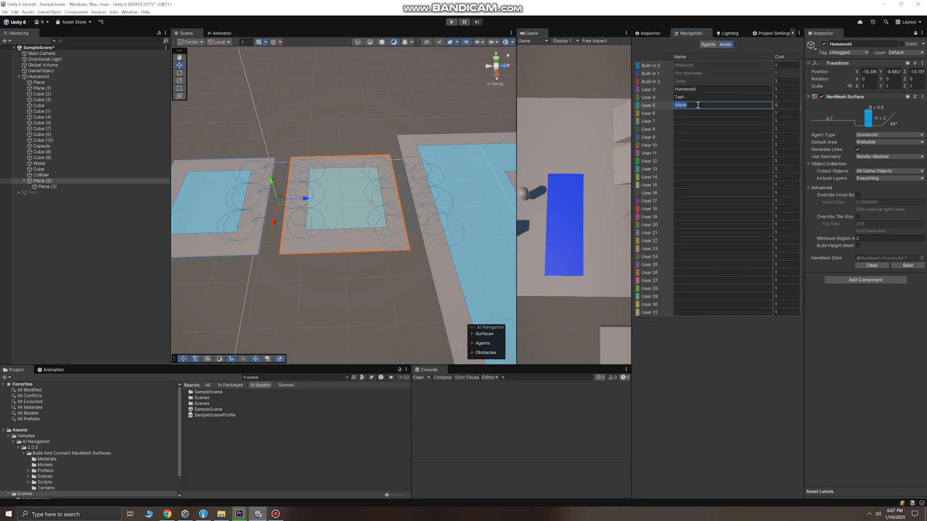
left_click(659, 33)
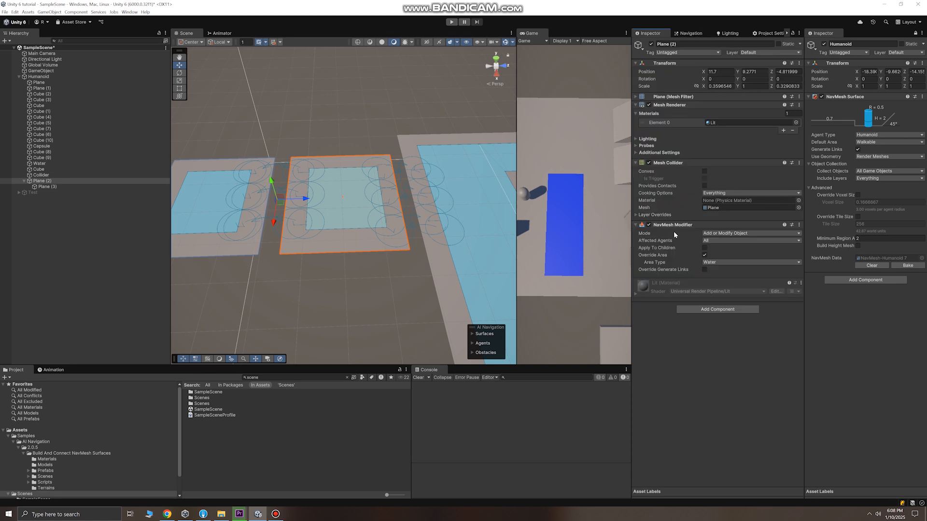
left_click(734, 263)
left_click(659, 341)
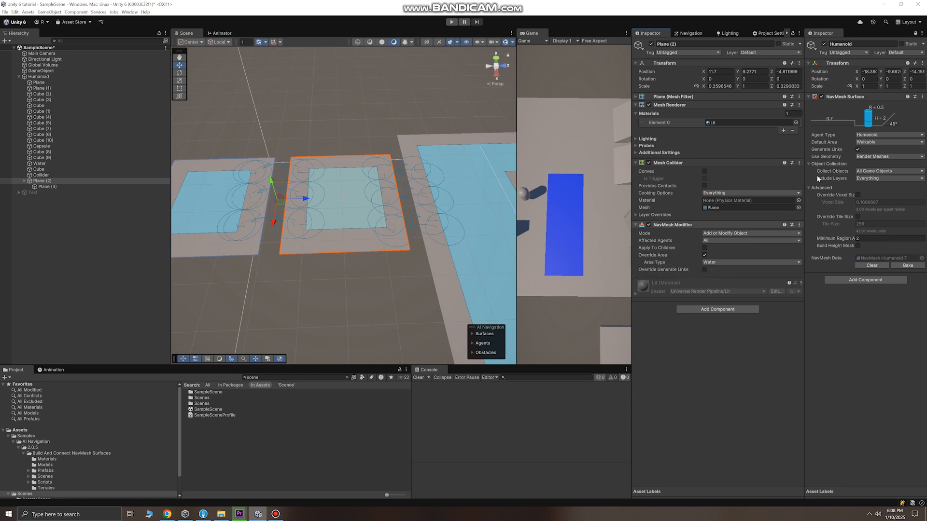
Apply the Water area override to Plane (2)'s children and rebake the Humanoid surface.
left_click(705, 247)
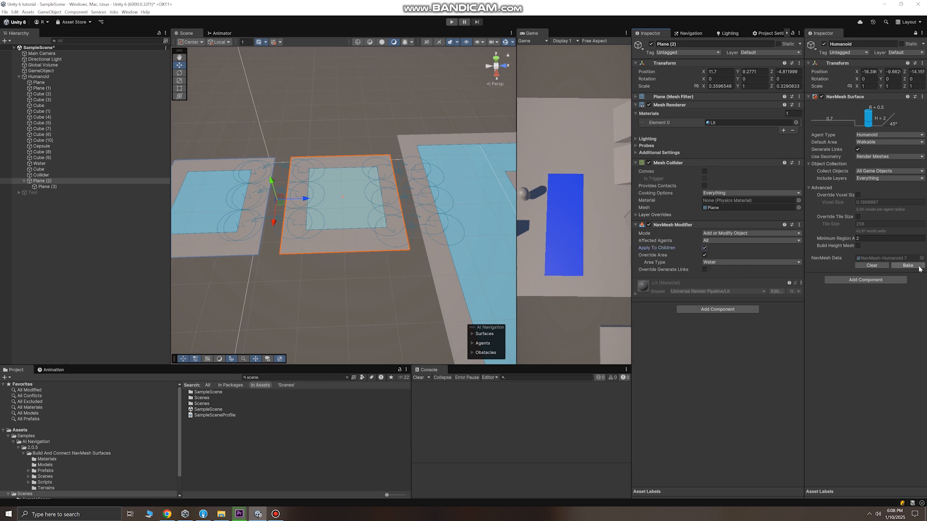
left_click(918, 268)
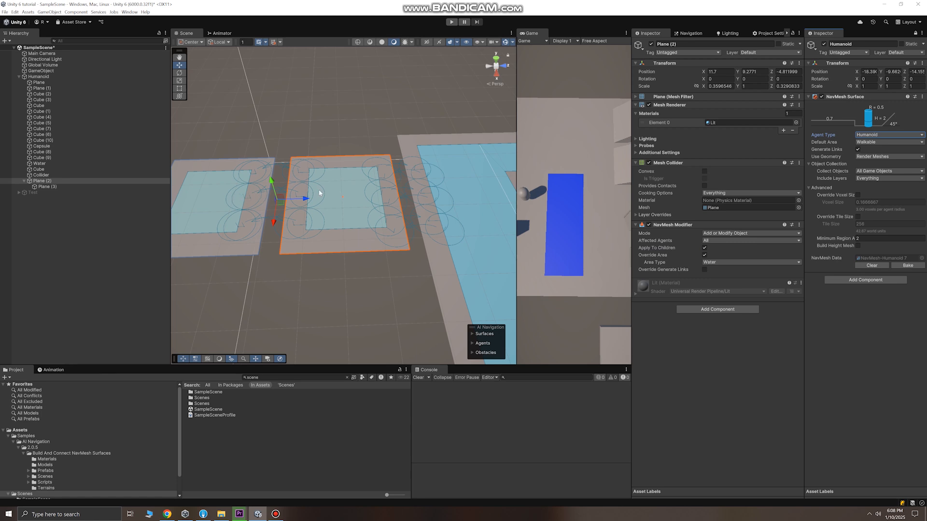
Override link generation on Plane (2) with Generate Links off, rebake the Humanoid surface and inspect the links around the planes.
left_click(704, 270)
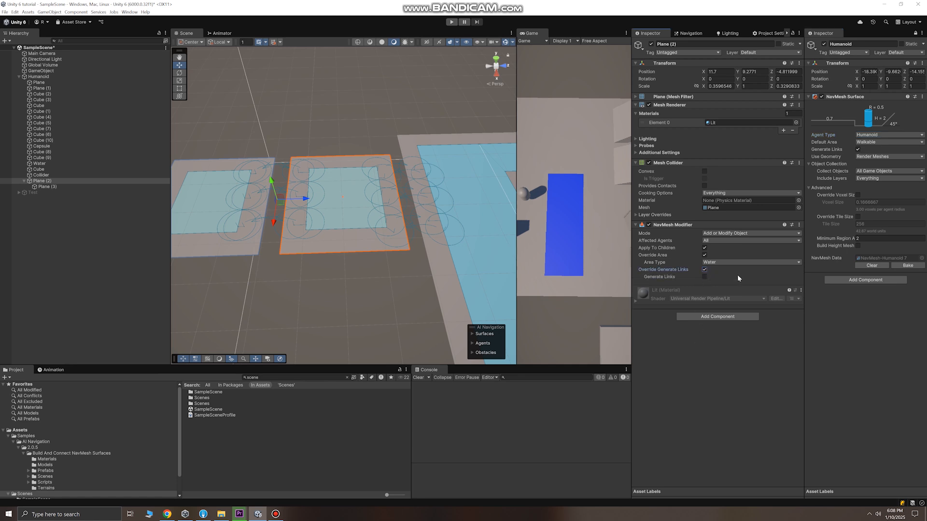
left_click(910, 266)
middle_click_drag(393, 213, 336, 214)
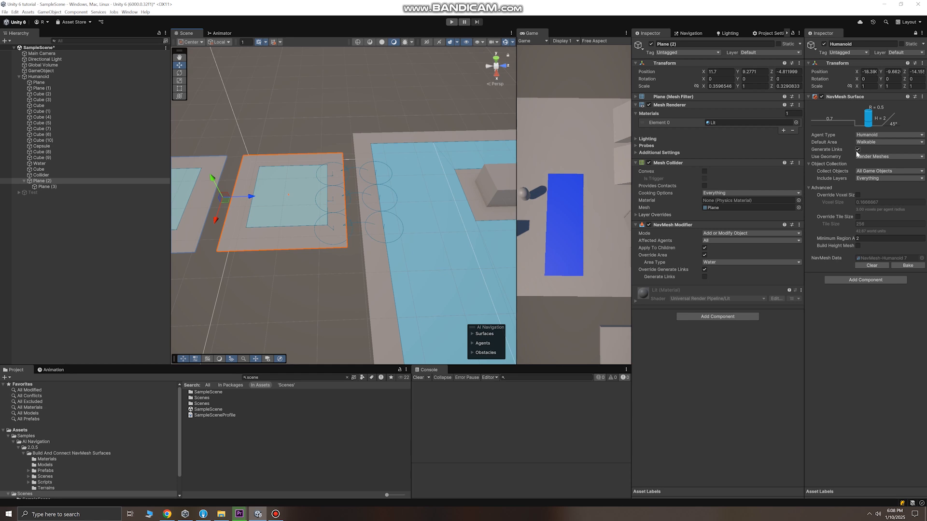
middle_click_drag(336, 213, 379, 208)
scroll(378, 209, "up", 4)
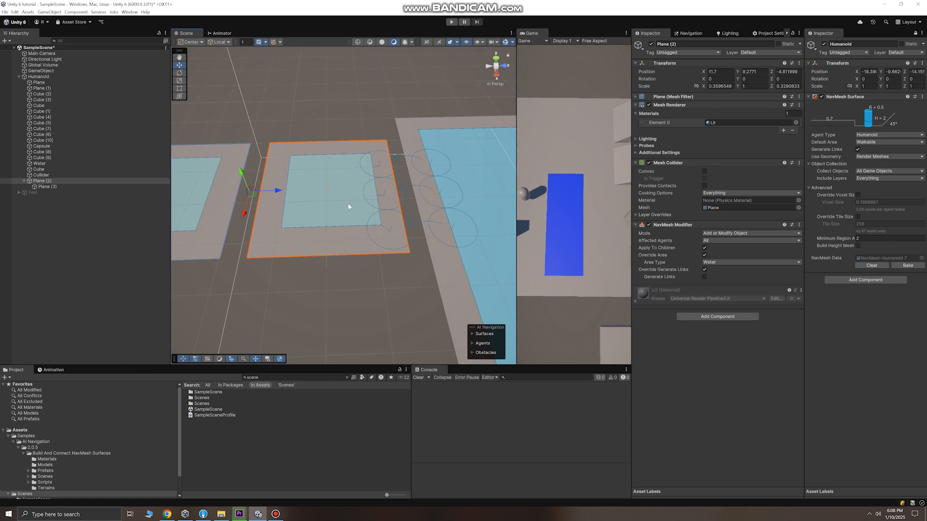
middle_click_drag(385, 180, 354, 163)
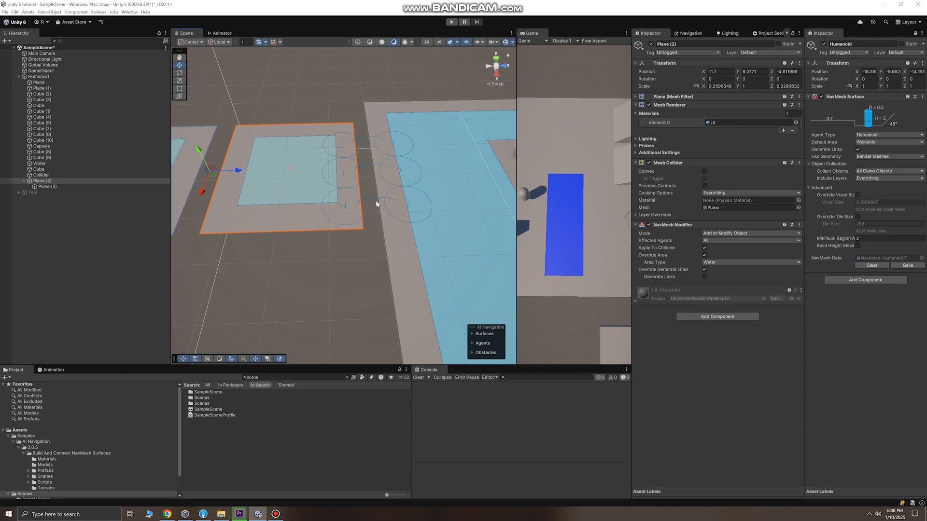
Play the scene and send the capsule agent from Plane (2) toward the neighbouring Plane (3) to test the links.
middle_click_drag(394, 205, 352, 210)
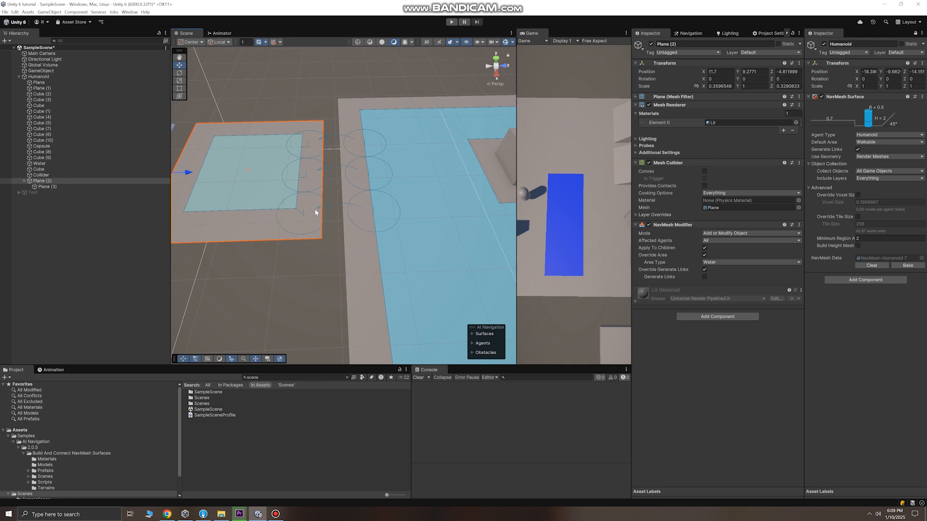
middle_click_drag(332, 205, 383, 211)
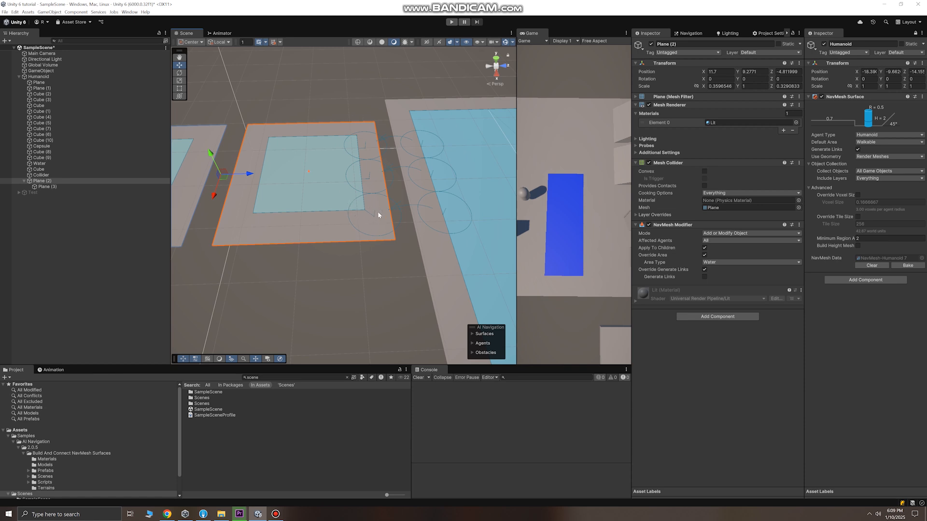
middle_click_drag(252, 170, 362, 171)
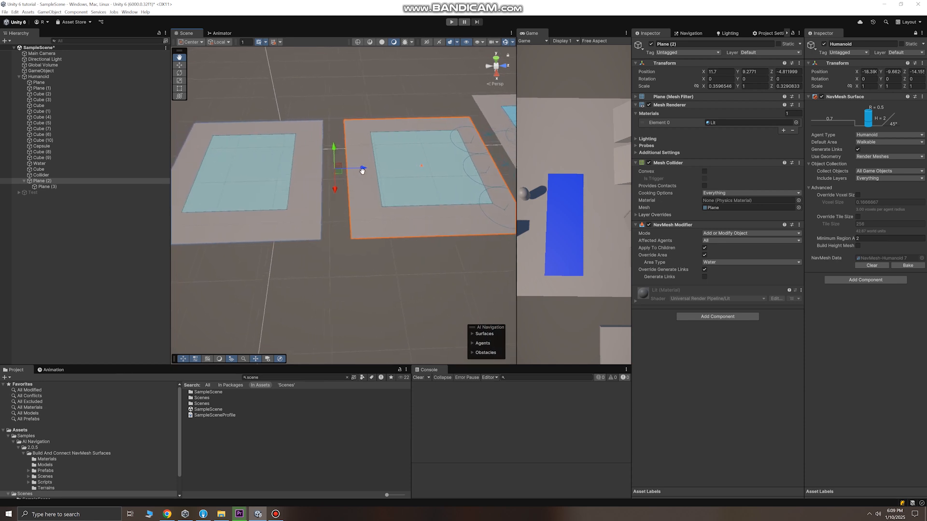
scroll(362, 171, "down", 3)
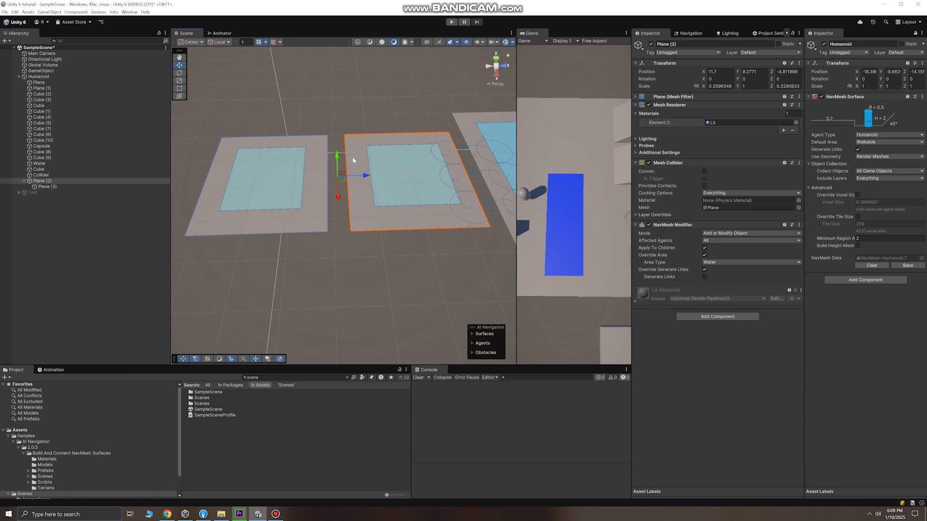
middle_click_drag(302, 148, 194, 155)
left_click(450, 22)
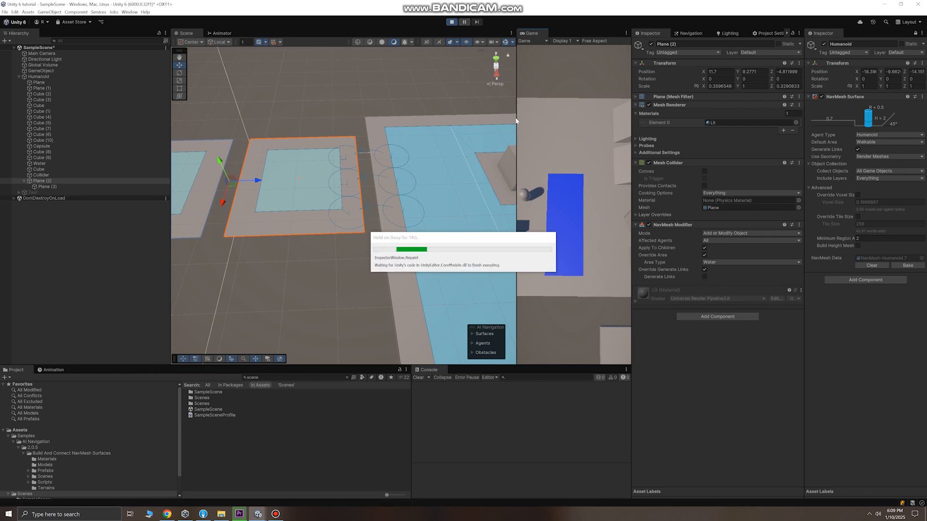
left_click_drag(445, 125, 280, 131)
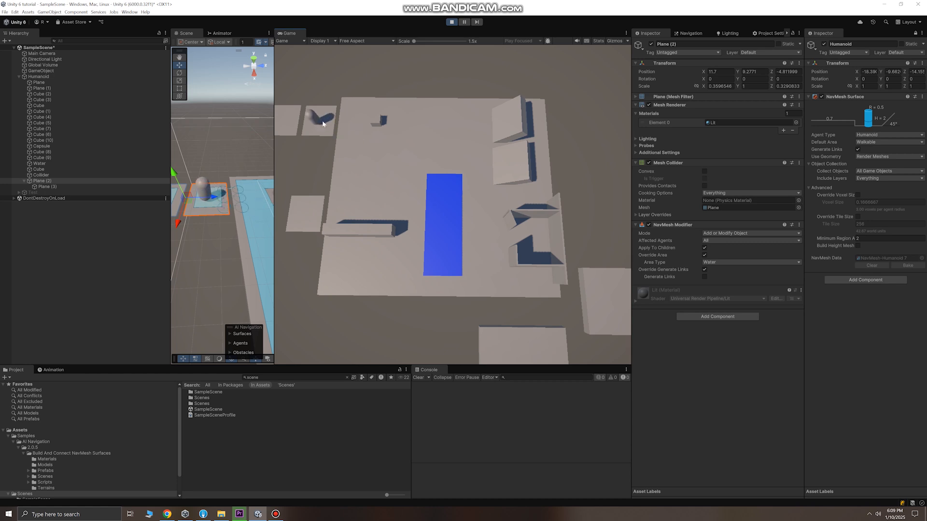
left_click(298, 123)
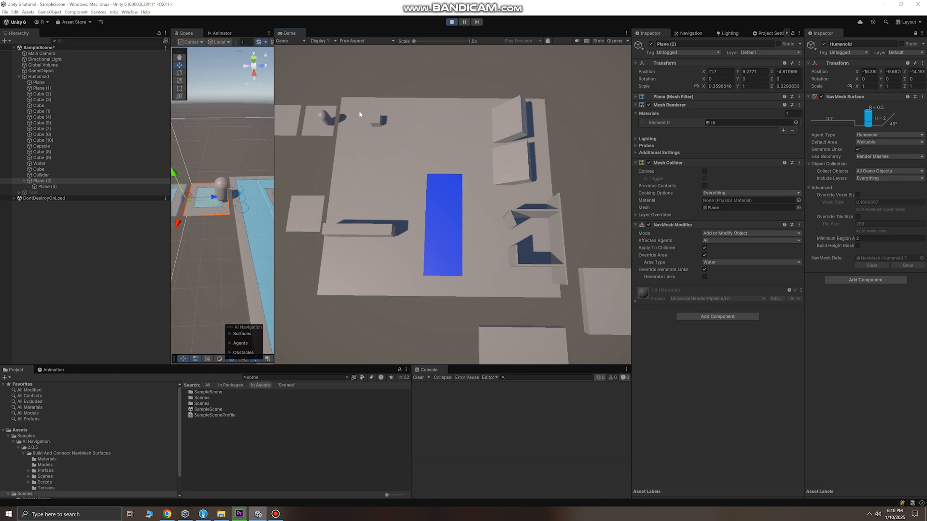
Examine the gap between the capsule on Plane (2) and the main ground, and end the play test.
left_click_drag(281, 151, 531, 151)
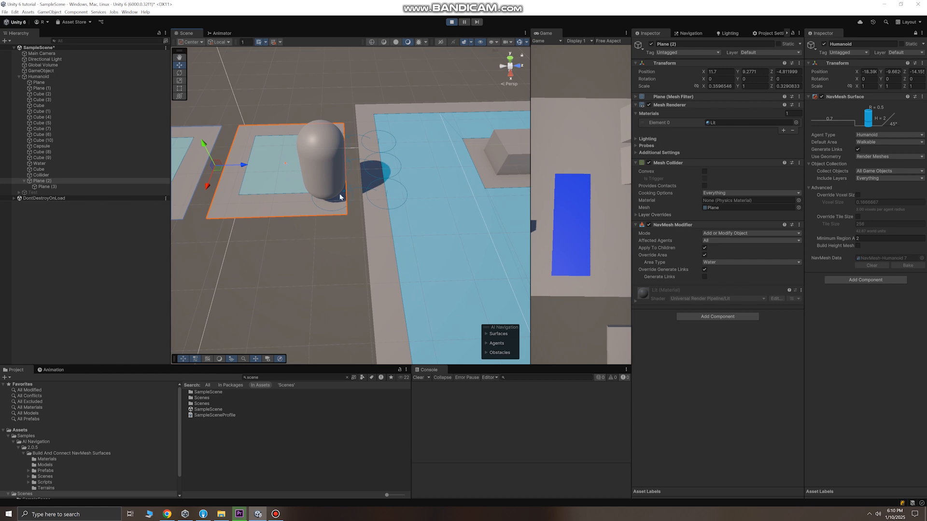
scroll(369, 184, "up", 10)
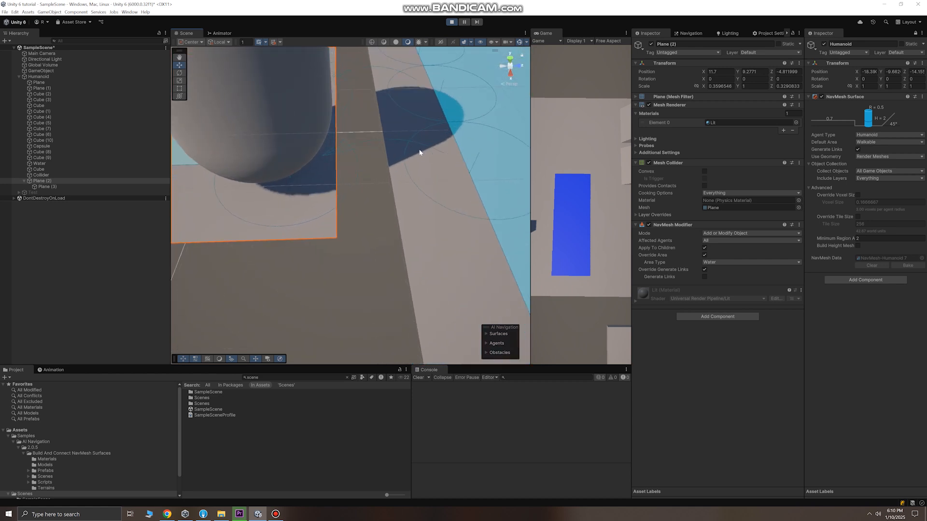
scroll(361, 152, "down", 10)
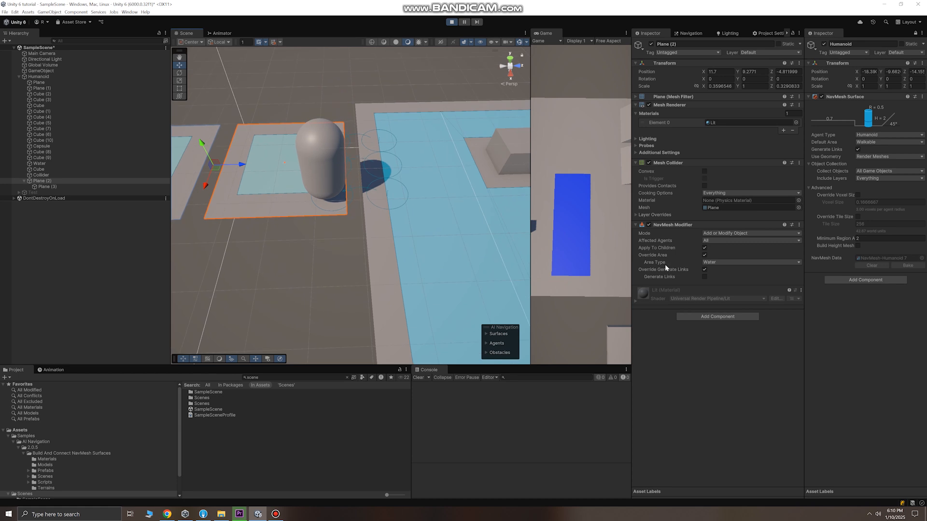
key("ctrl+p")
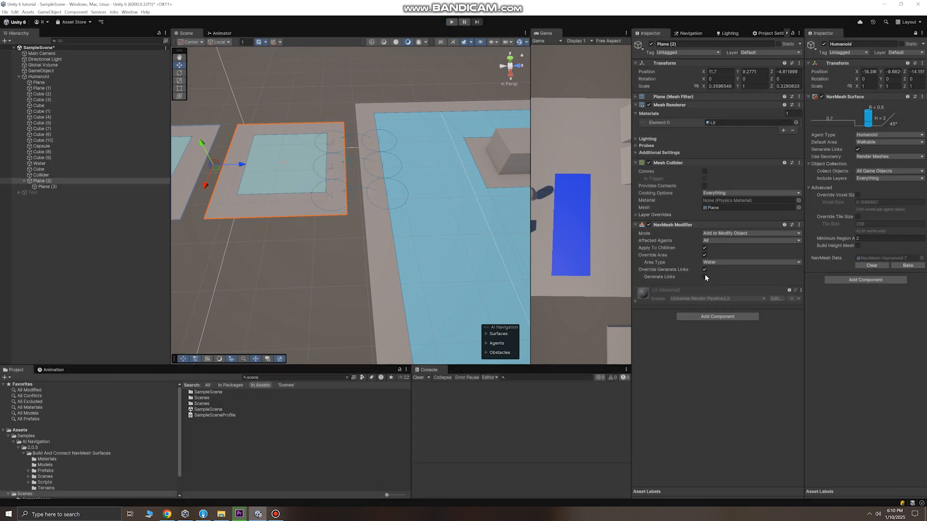
Enable Generate Links in Plane (2)'s NavMesh Modifier, rebake the Humanoid surface and inspect the links around the planes.
left_click(704, 278)
left_click(908, 266)
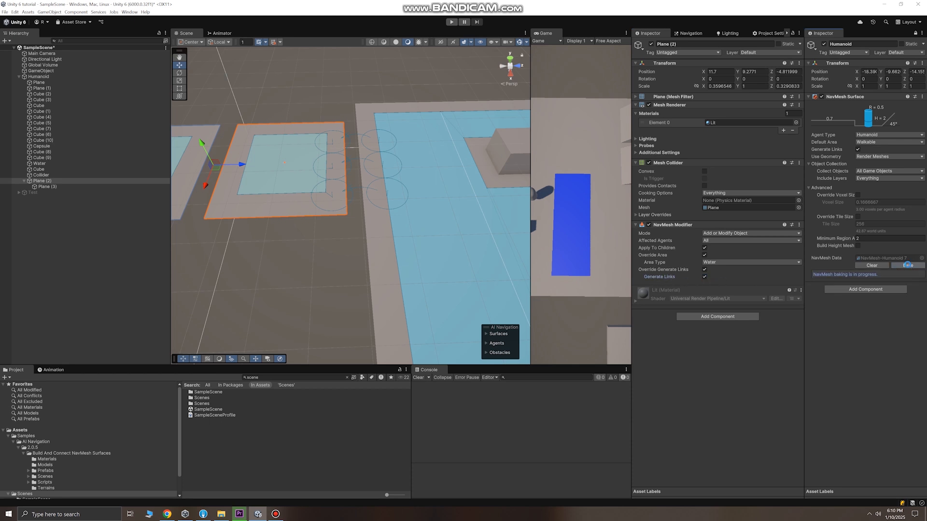
scroll(411, 201, "down", 2)
middle_click_drag(415, 199, 502, 198)
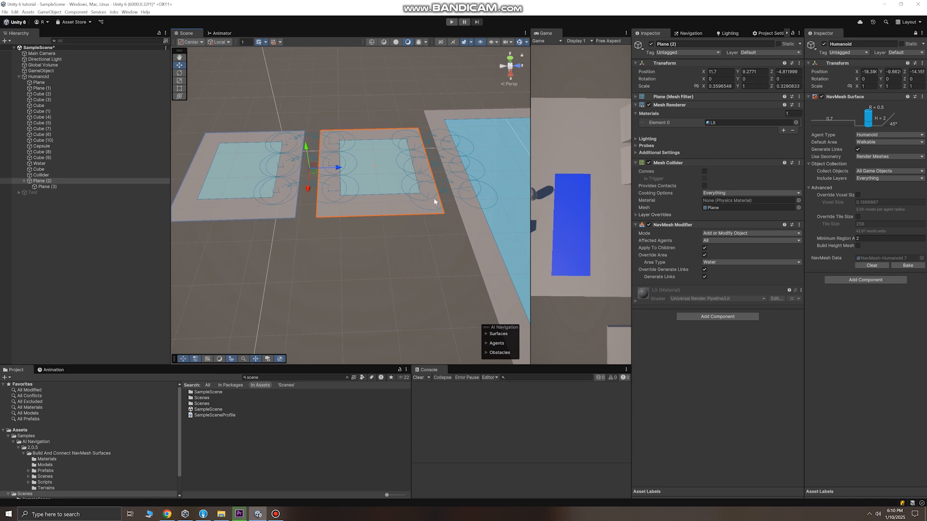
middle_click_drag(433, 199, 384, 206)
scroll(390, 202, "up", 2)
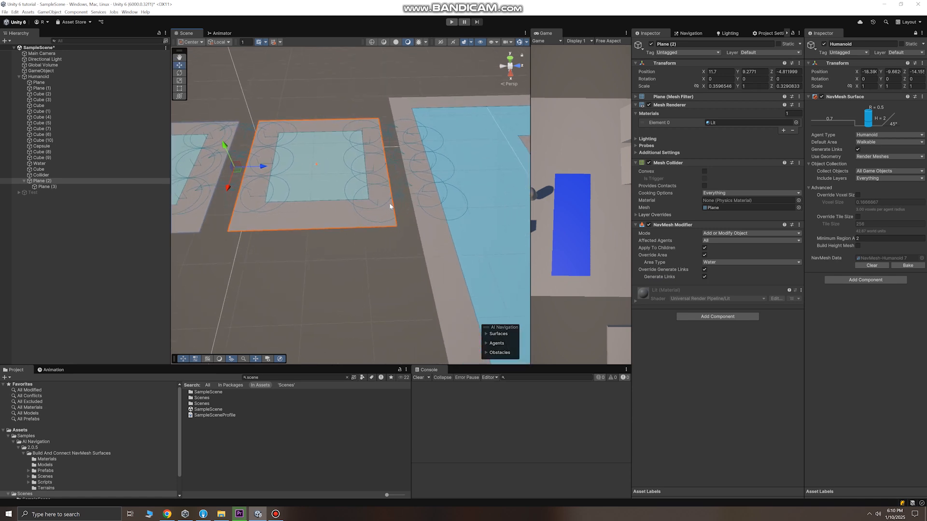
scroll(390, 206, "up", 2)
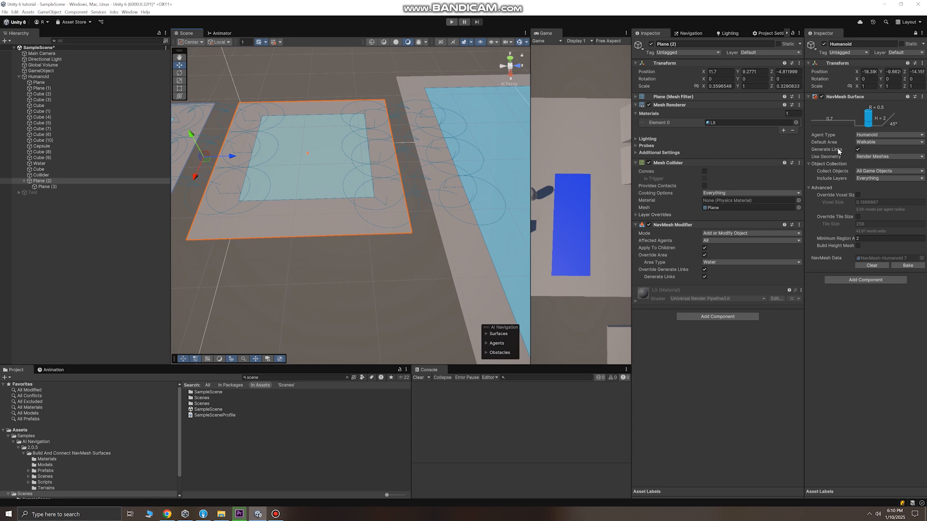
Turn off Generate Links on the Humanoid NavMesh Surface and inspect the links between both planes and the main ground.
left_click(857, 149)
scroll(386, 177, "up", 5)
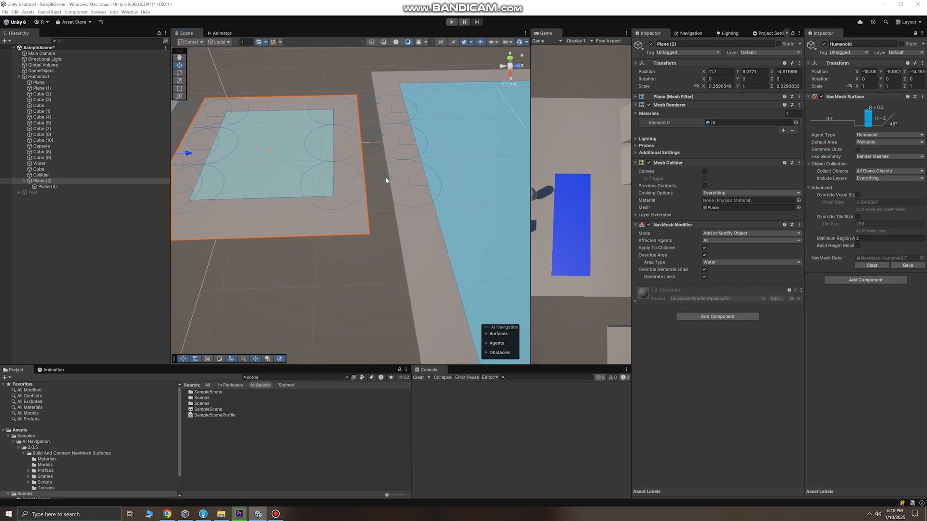
scroll(355, 179, "down", 3)
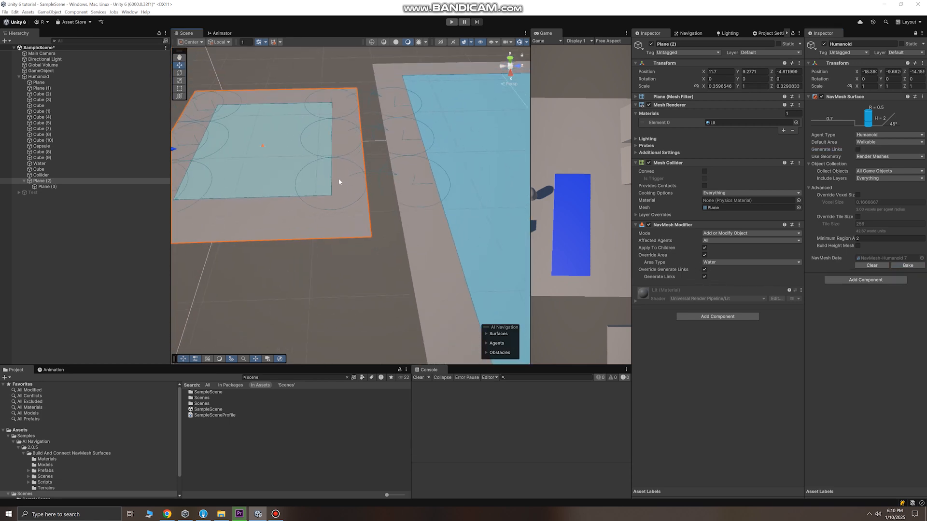
middle_click_drag(299, 176, 564, 171)
scroll(410, 158, "down", 1)
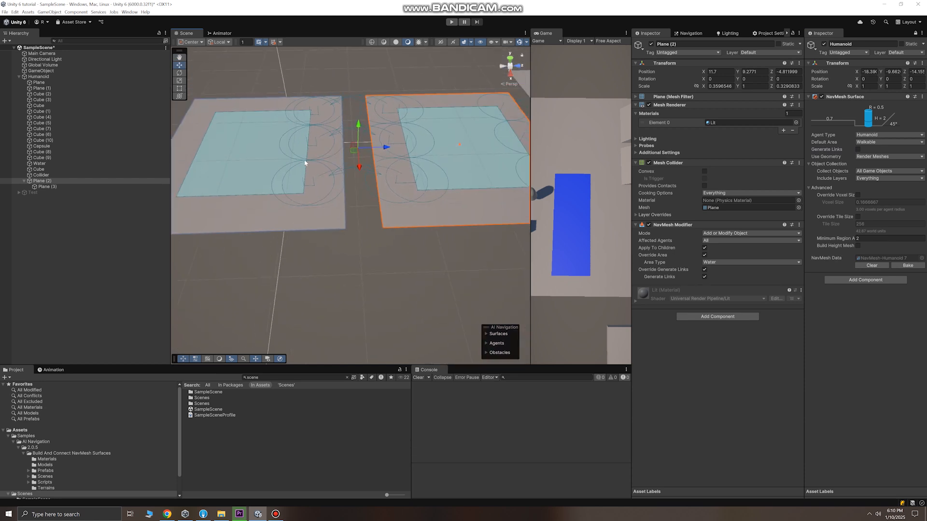
scroll(381, 164, "down", 2)
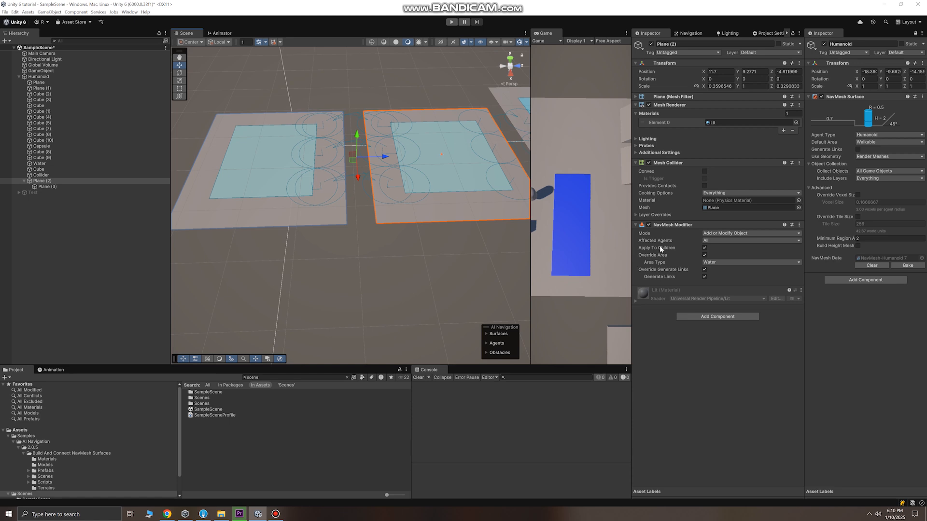
scroll(442, 209, "down", 2)
left_click_drag(531, 176, 496, 174)
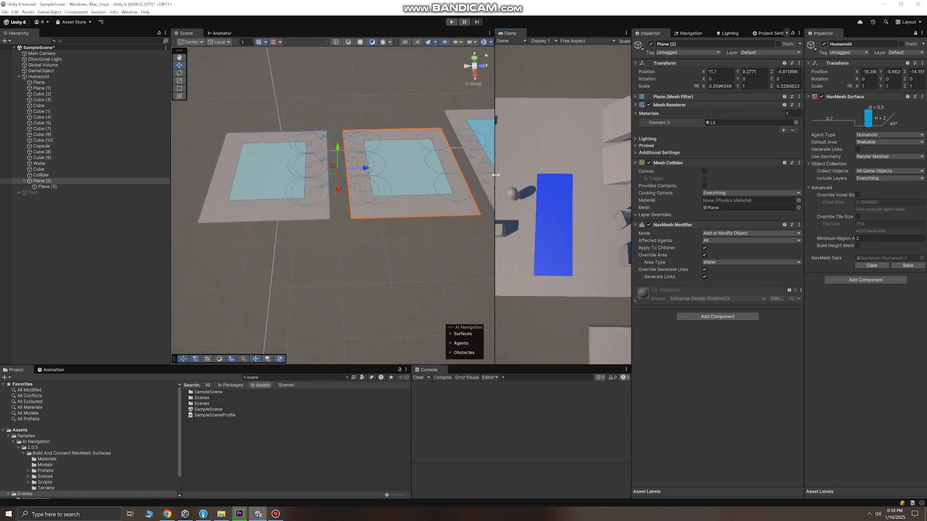
scroll(337, 194, "down", 3)
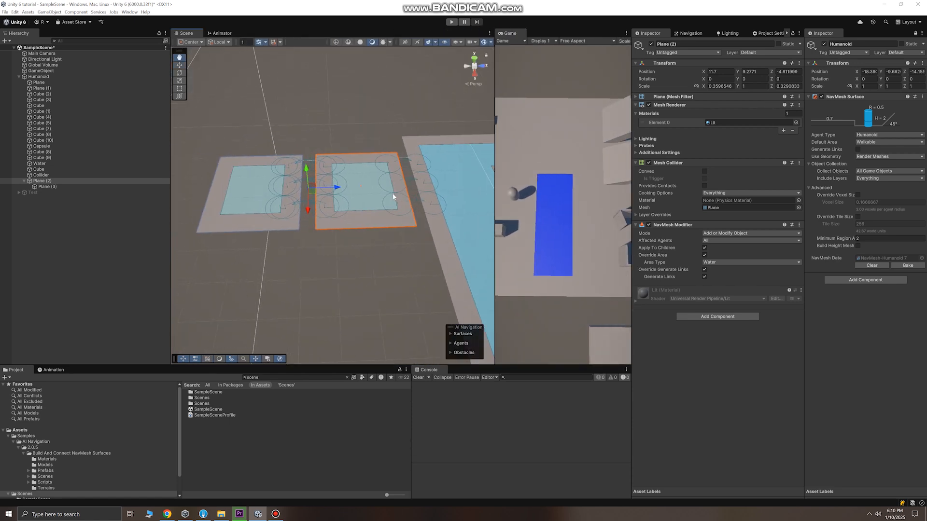